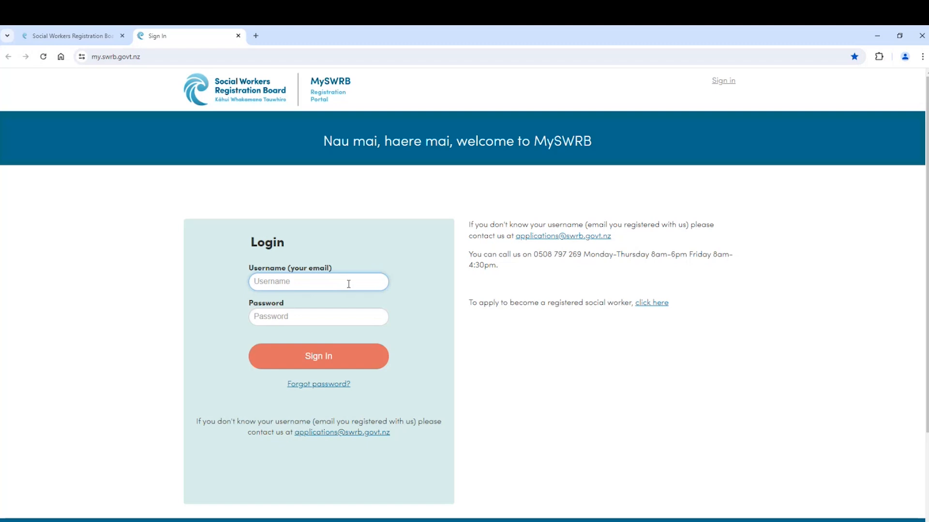
Step: Sign in with the saved account e-mail, start the practising certificate renewal and dismiss the employer alert
{"action": "type", "text": "morgan.test@test.com"}
{"action": "left_click", "coordinate": [320, 356]}
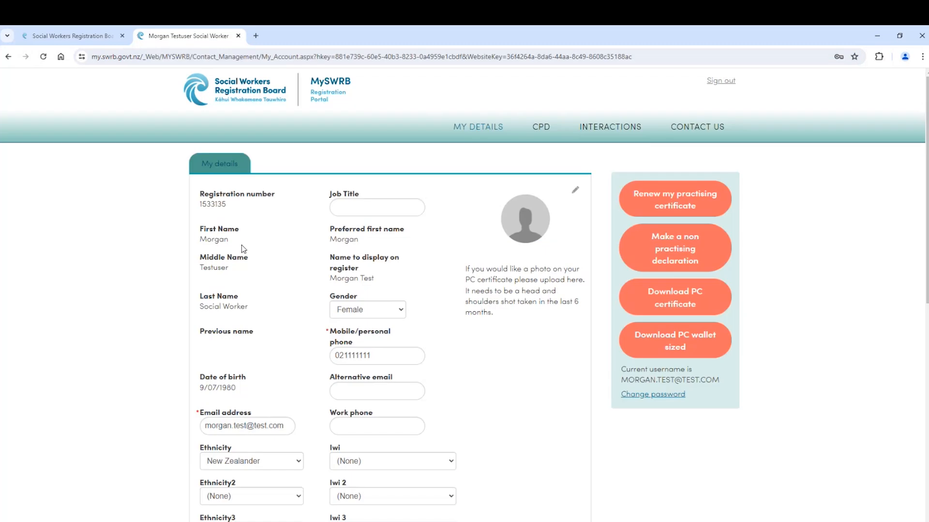
{"action": "left_click", "coordinate": [645, 209]}
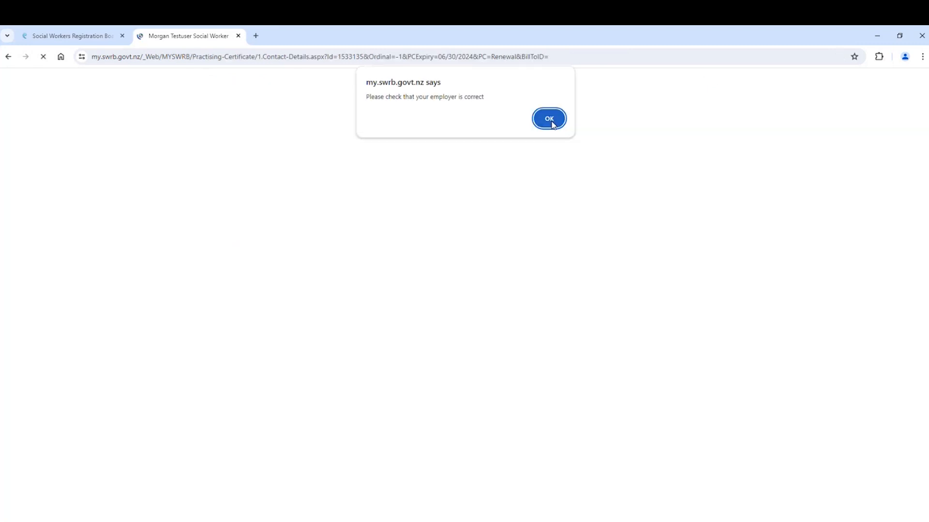
{"action": "left_click", "coordinate": [551, 121]}
{"action": "scroll", "coordinate": [279, 327], "scroll_direction": "down", "scroll_amount": 1}
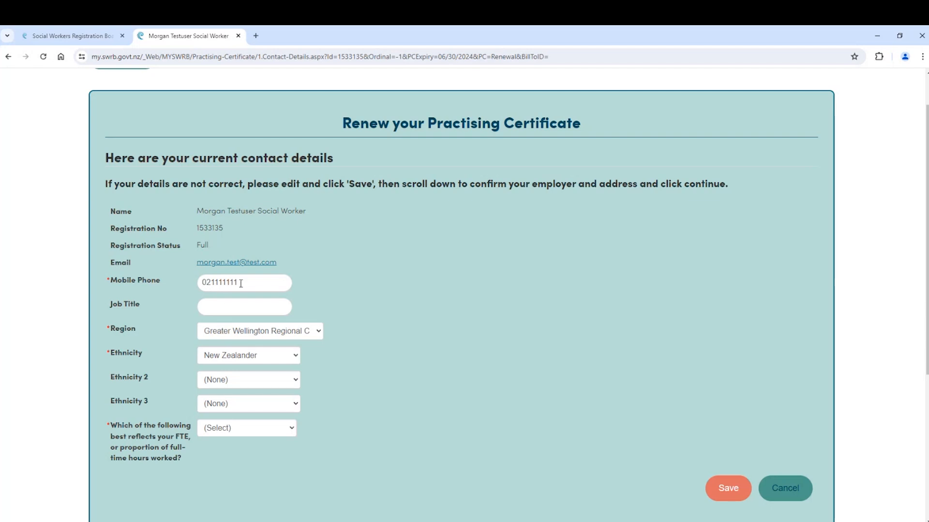
Step: Replace the mobile number, enter job title Kaitiaki and choose region Waikato Regional Council
{"action": "left_click", "coordinate": [269, 282]}
{"action": "key", "text": "BackSpace"}
{"action": "key", "text": "BackSpace"}
{"action": "key", "text": "BackSpace"}
{"action": "key", "text": "BackSpace"}
{"action": "key", "text": "BackSpace"}
{"action": "type", "text": "25451254"}
{"action": "key", "text": "Tab"}
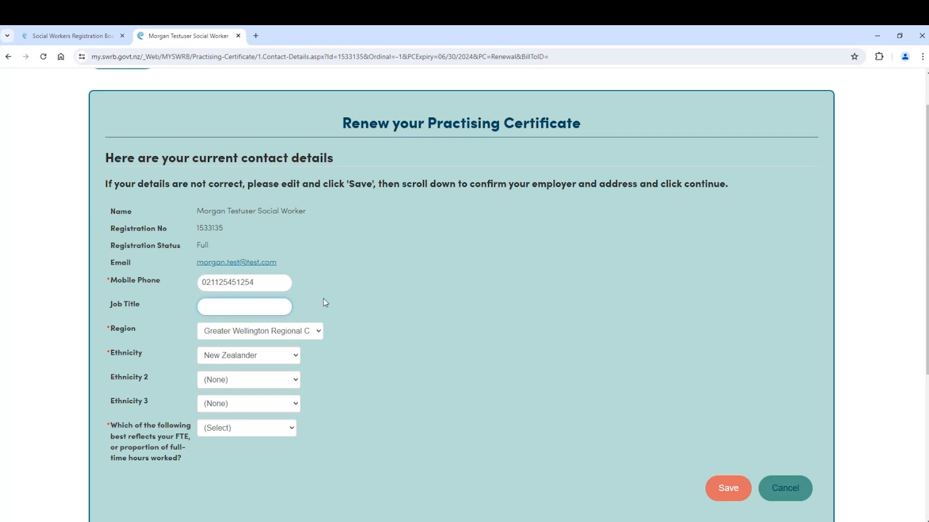
{"action": "type", "text": "Kaitiaki"}
{"action": "left_click", "coordinate": [317, 331]}
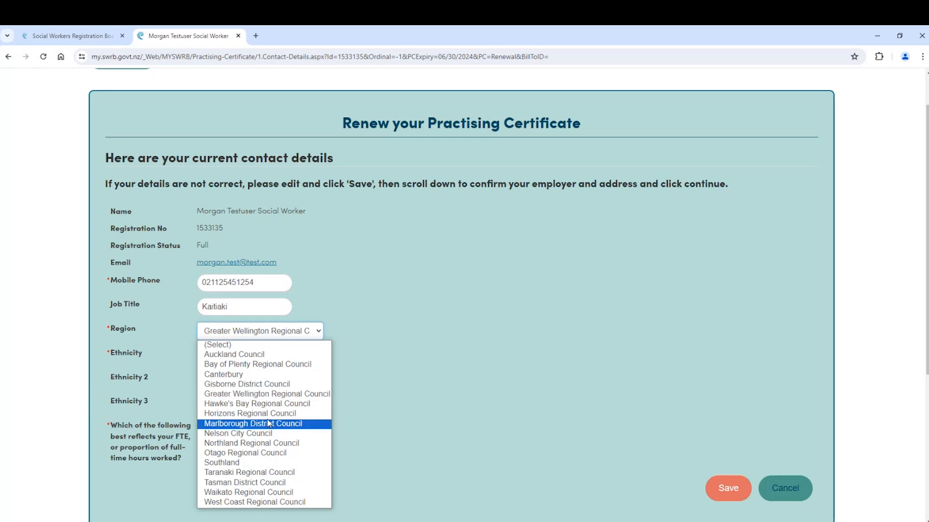
{"action": "left_click", "coordinate": [263, 492]}
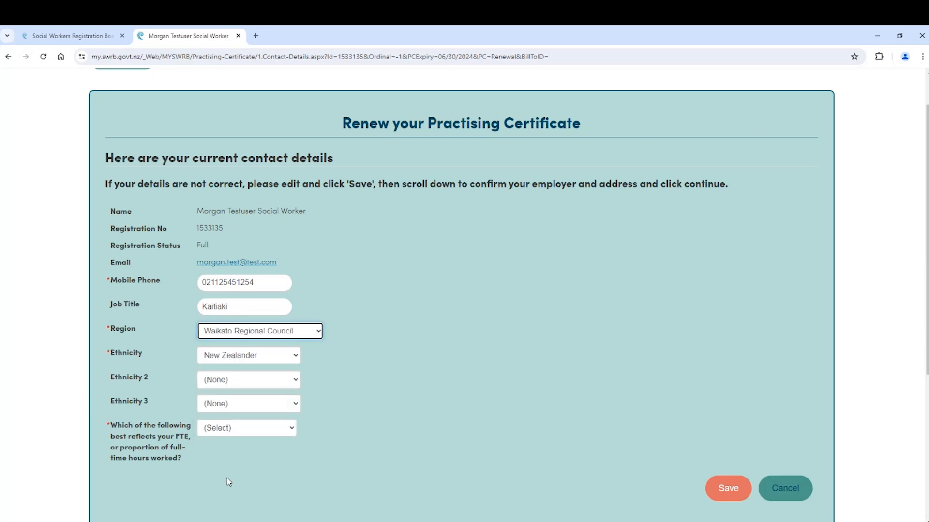
{"action": "scroll", "coordinate": [293, 287], "scroll_direction": "down", "scroll_amount": 3}
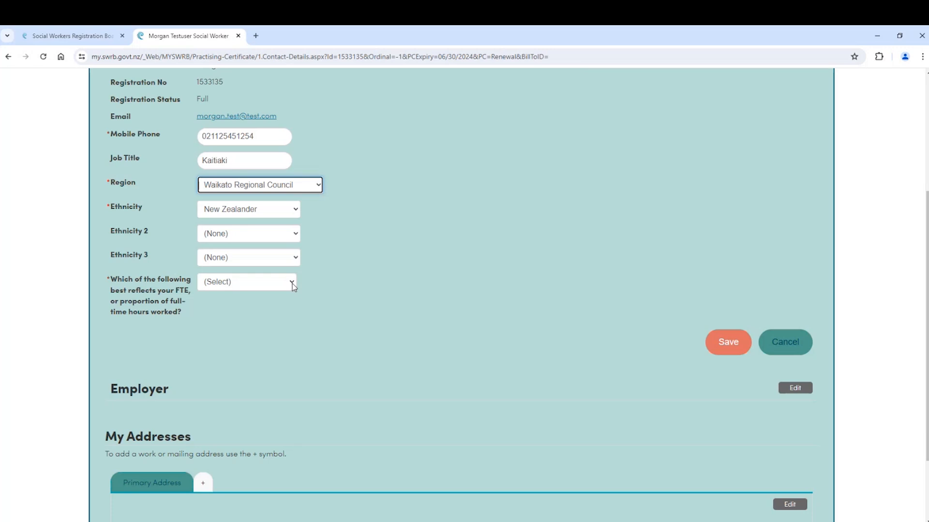
Step: Set the FTE proportion to 0.5 and save the contact details
{"action": "left_click", "coordinate": [292, 283]}
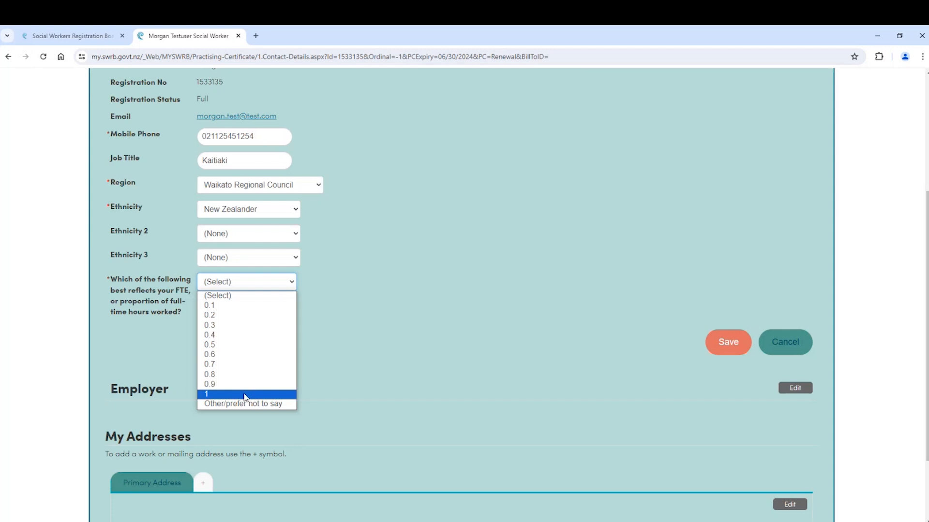
{"action": "left_click", "coordinate": [261, 346]}
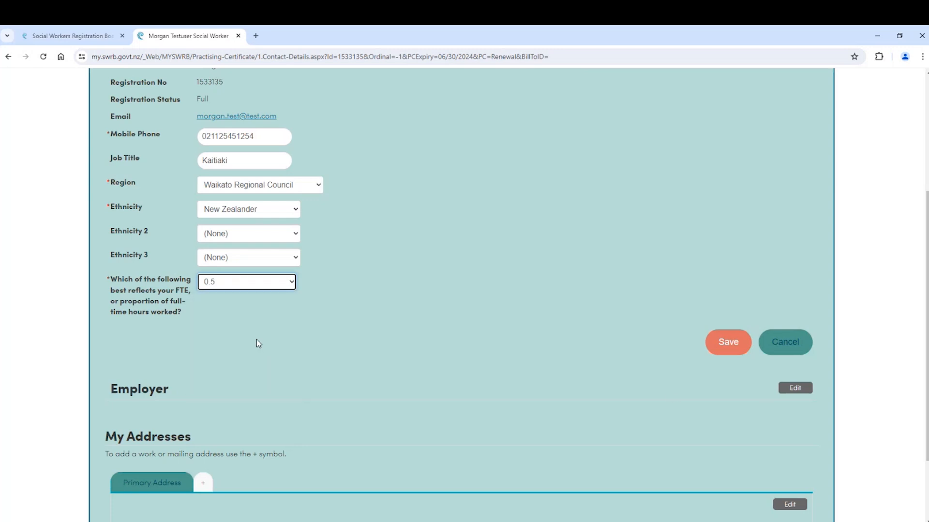
{"action": "left_click", "coordinate": [731, 345]}
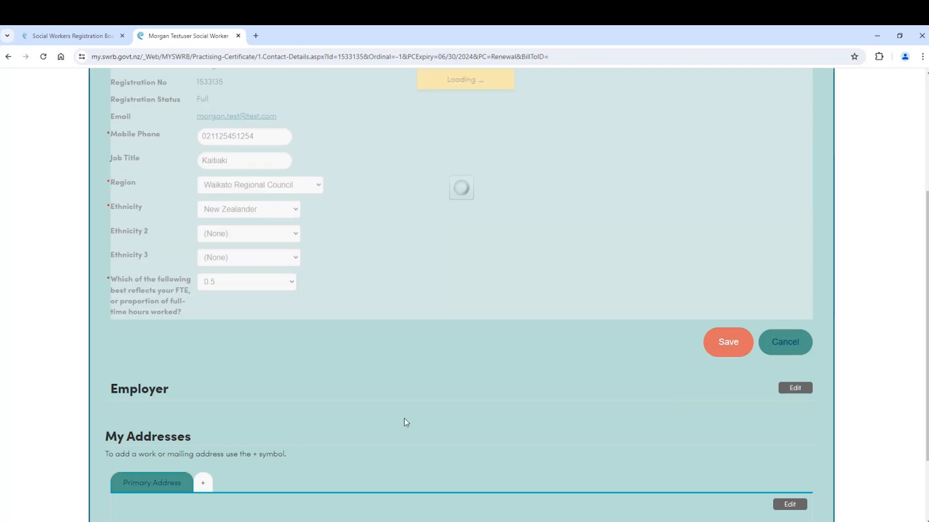
{"action": "scroll", "coordinate": [730, 423], "scroll_direction": "down", "scroll_amount": 1}
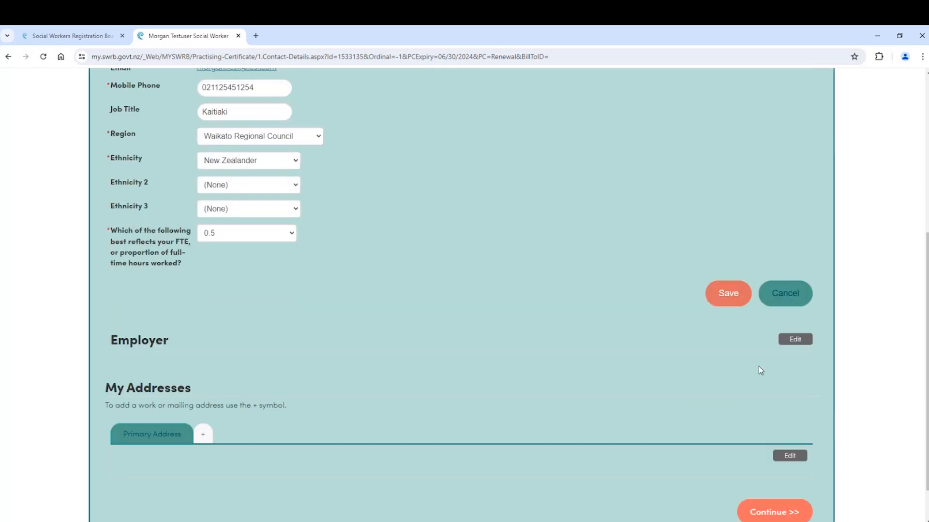
Step: Set the employer to Social Workers Registration Board, 110 Featherston Street, Wellington, and save it
{"action": "left_click", "coordinate": [793, 341]}
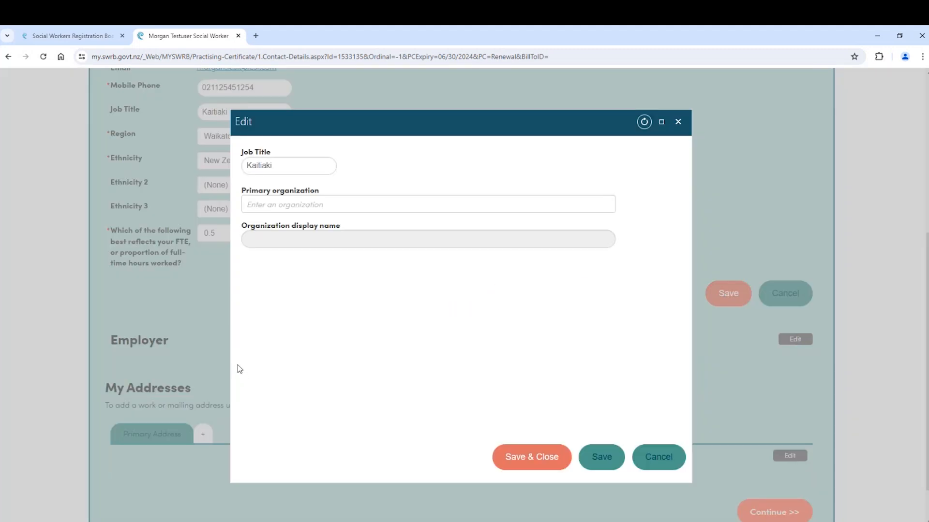
{"action": "left_click", "coordinate": [266, 208]}
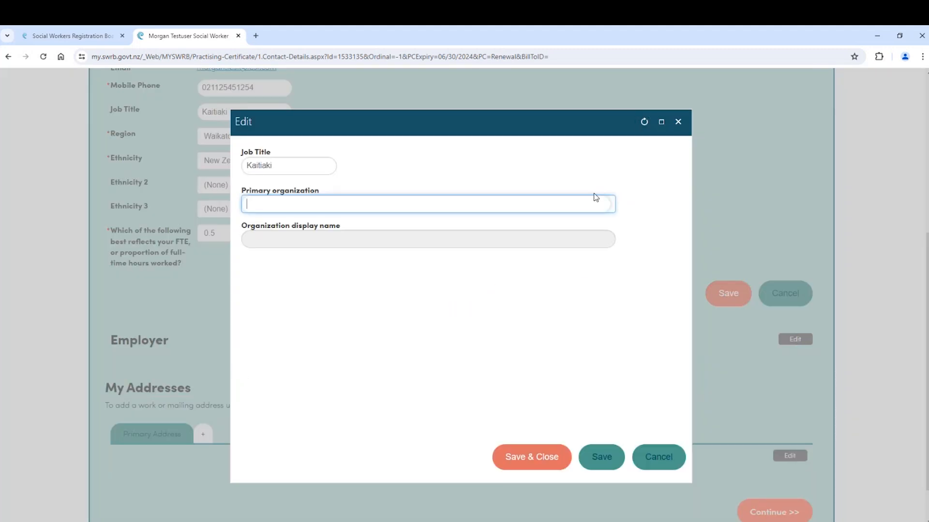
{"action": "type", "text": "social wo"}
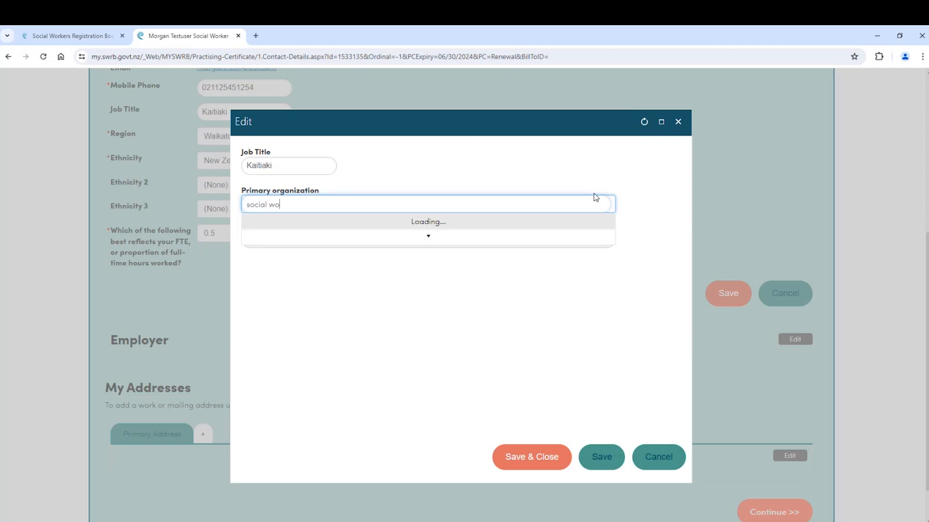
{"action": "type", "text": "rkers Registration Board WELLINGTON 110 Featherston Street - Wellington"}
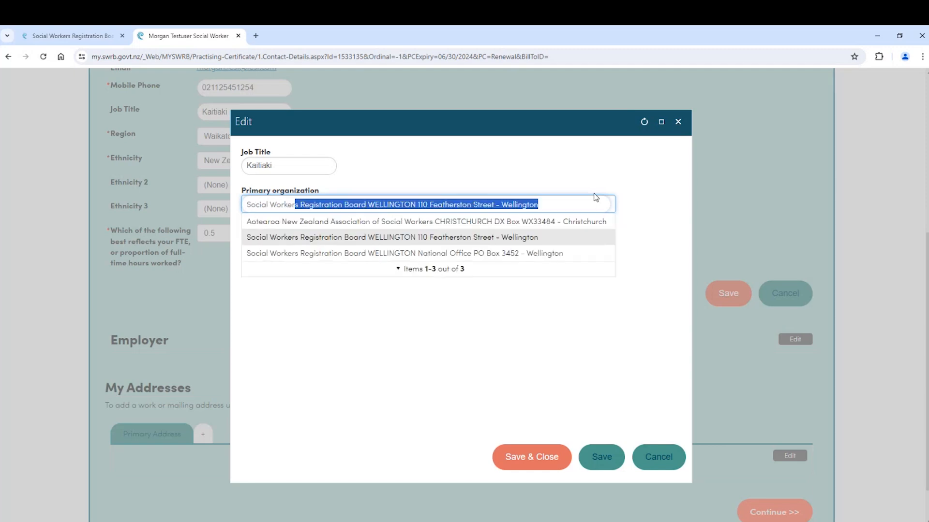
{"action": "left_click", "coordinate": [467, 240]}
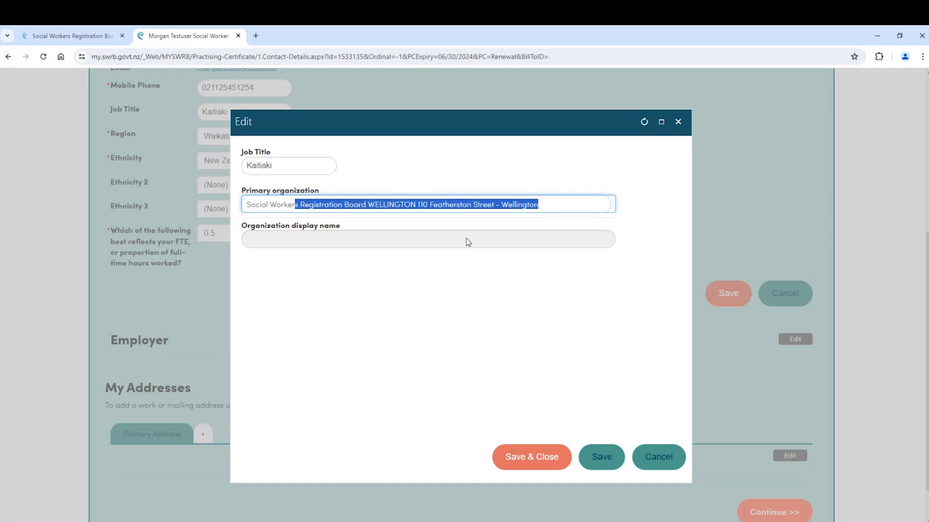
{"action": "left_click", "coordinate": [510, 458]}
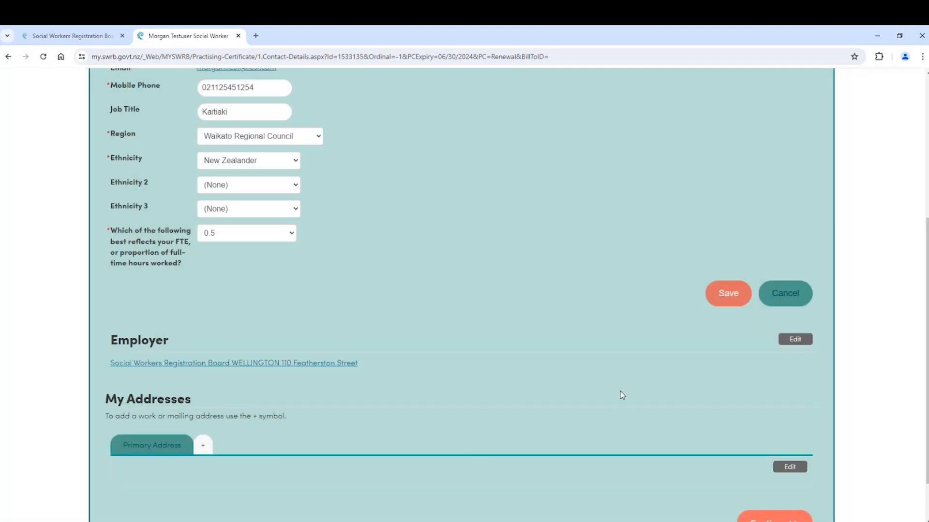
Step: Leave the primary address unchanged and continue to the declaration page
{"action": "scroll", "coordinate": [620, 391], "scroll_direction": "down", "scroll_amount": 2}
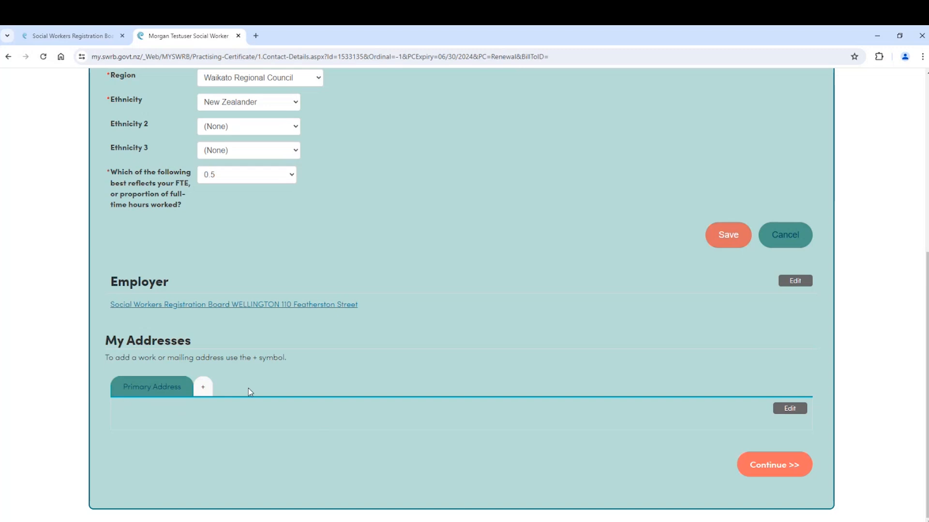
{"action": "left_click", "coordinate": [782, 410]}
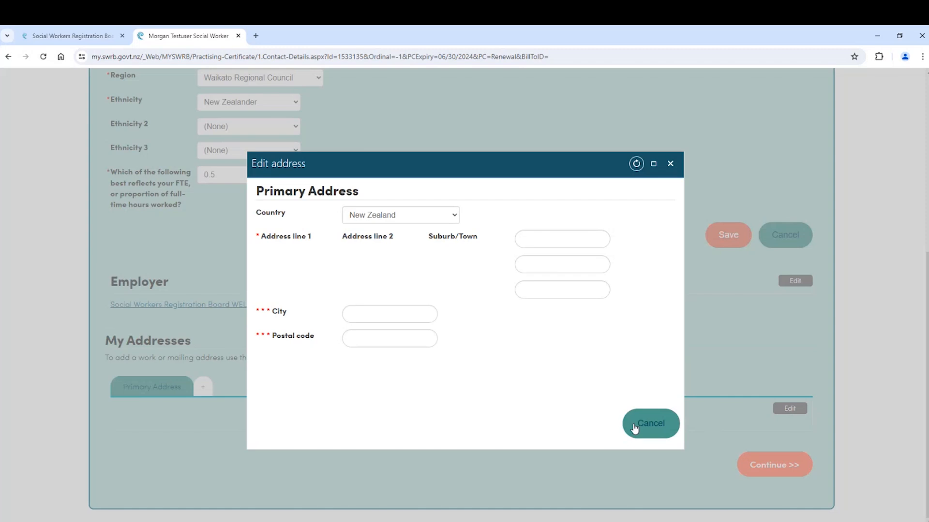
{"action": "left_click", "coordinate": [635, 429]}
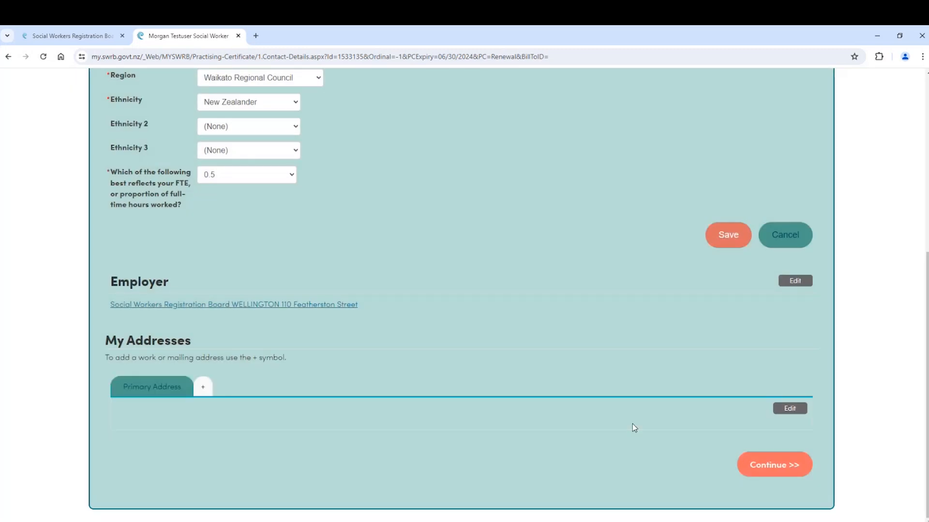
{"action": "left_click", "coordinate": [789, 467]}
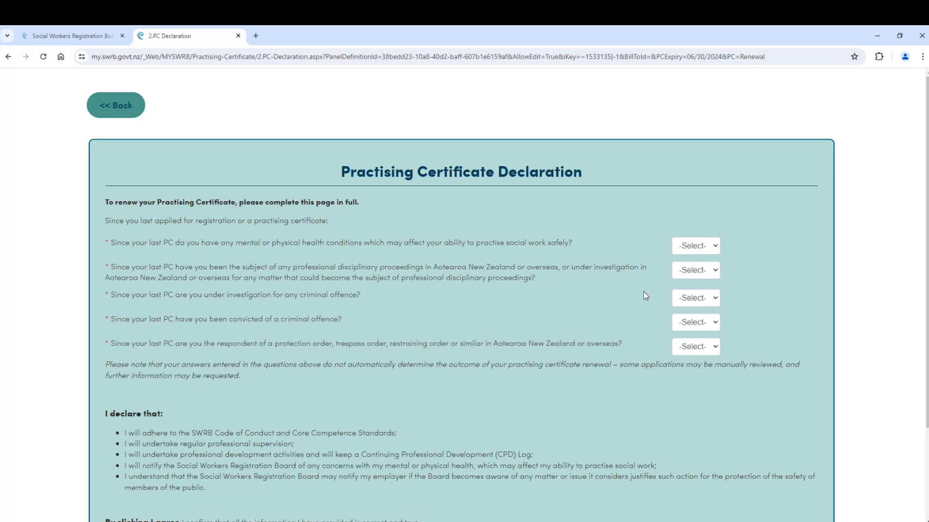
Step: Answer No to the health conditions question, correcting an initial Yes
{"action": "left_click", "coordinate": [717, 247]}
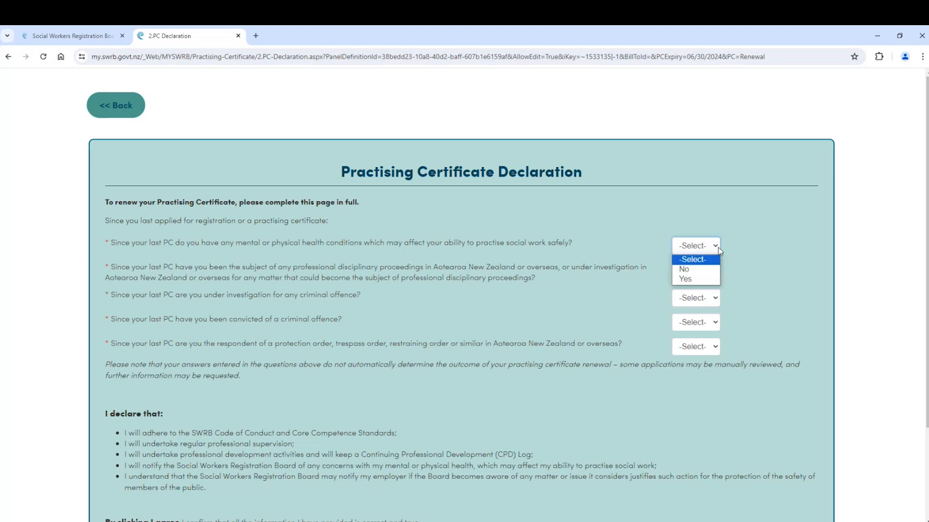
{"action": "left_click", "coordinate": [716, 278]}
{"action": "left_click", "coordinate": [127, 283]}
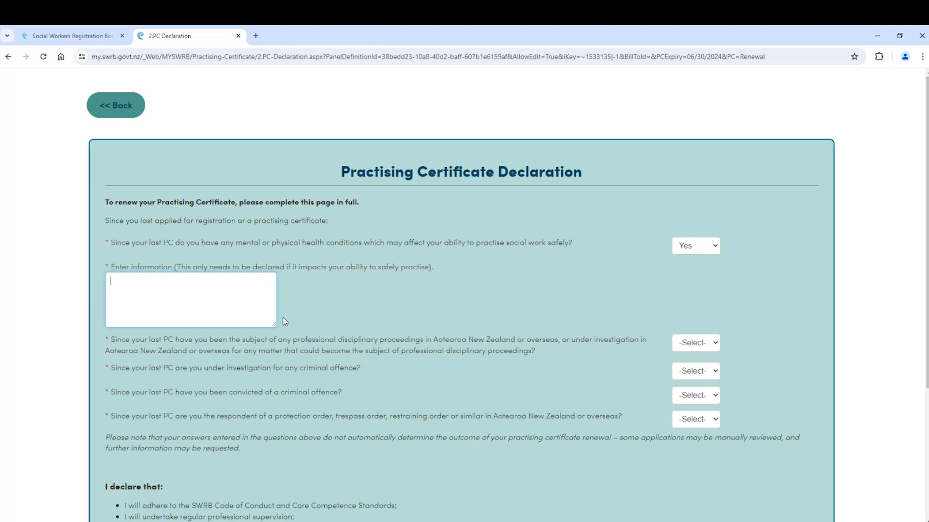
{"action": "left_click", "coordinate": [711, 247]}
{"action": "left_click", "coordinate": [704, 270]}
Step: Answer No to the disciplinary, criminal investigation, conviction and protection order questions, then save
{"action": "left_click", "coordinate": [710, 271]}
{"action": "left_click", "coordinate": [706, 293]}
{"action": "left_click", "coordinate": [716, 297]}
{"action": "left_click", "coordinate": [710, 312]}
{"action": "left_click", "coordinate": [716, 298]}
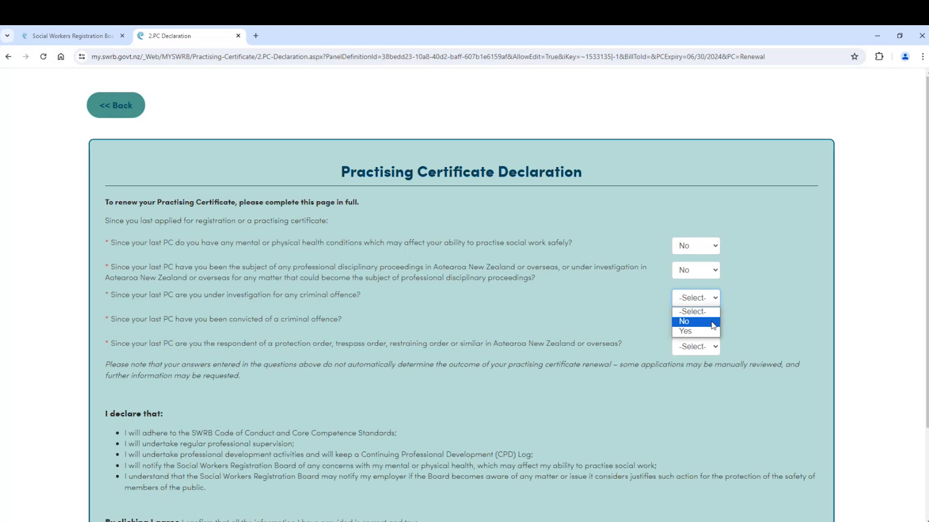
{"action": "left_click", "coordinate": [717, 321]}
{"action": "left_click", "coordinate": [712, 324]}
{"action": "left_click", "coordinate": [709, 352]}
{"action": "left_click", "coordinate": [712, 349]}
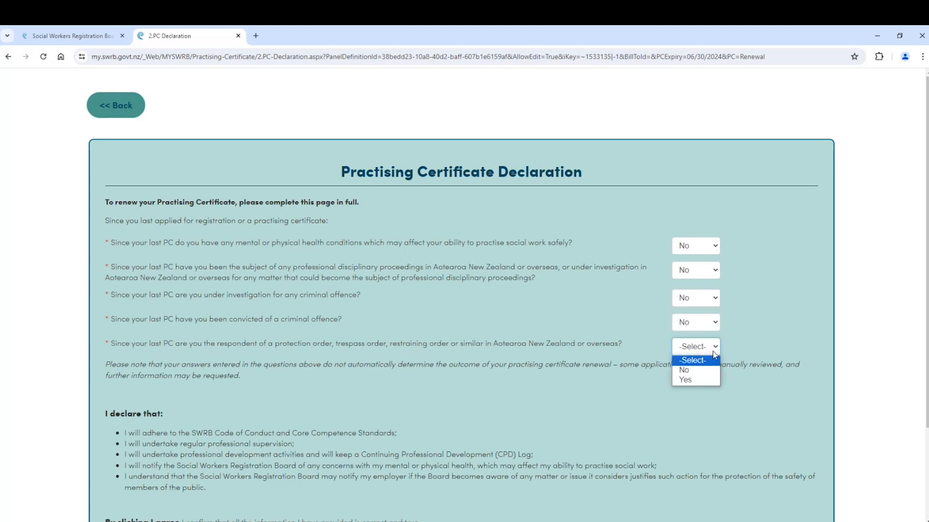
{"action": "left_click", "coordinate": [709, 374]}
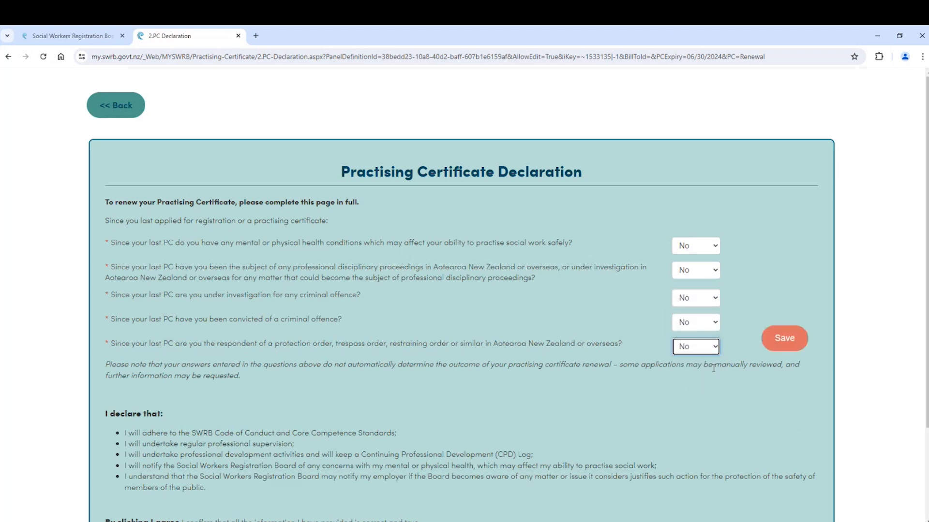
{"action": "left_click", "coordinate": [778, 340]}
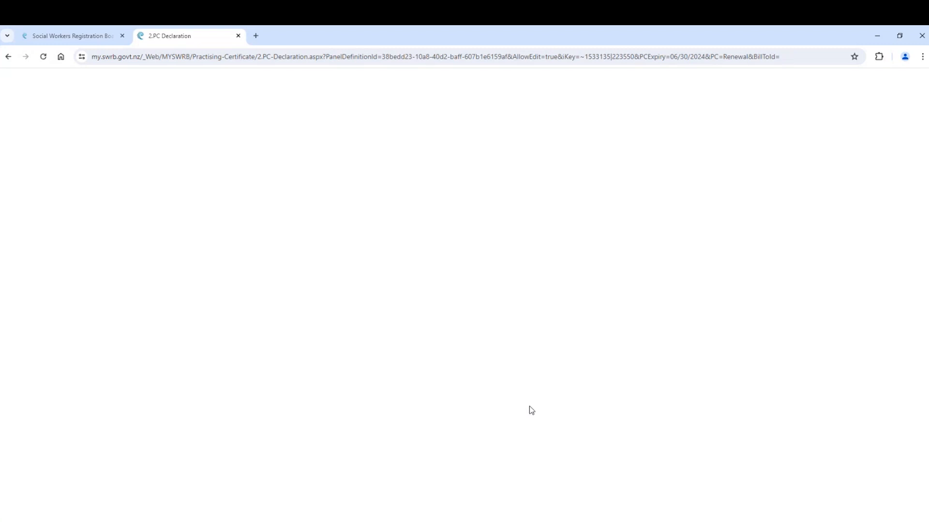
Step: Agree to the practising certificate declaration
{"action": "scroll", "coordinate": [547, 397], "scroll_direction": "down", "scroll_amount": 4}
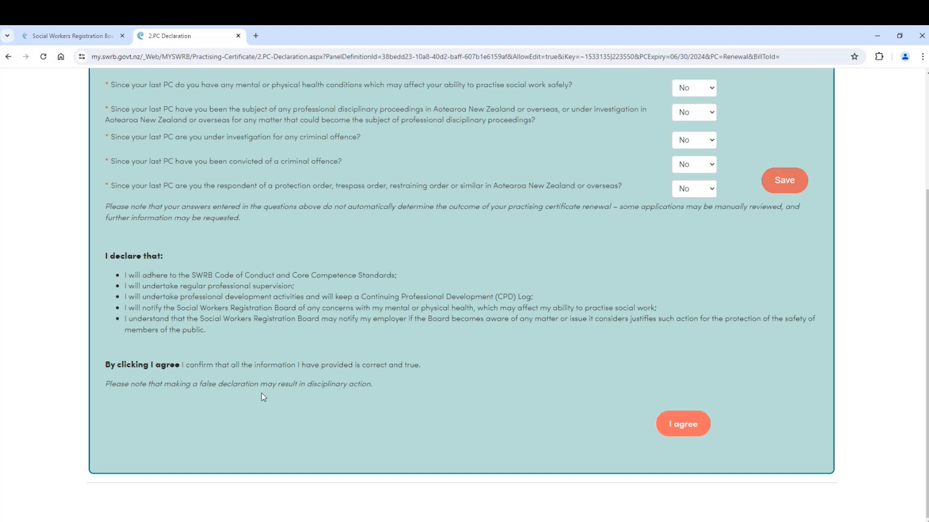
{"action": "left_click", "coordinate": [693, 427]}
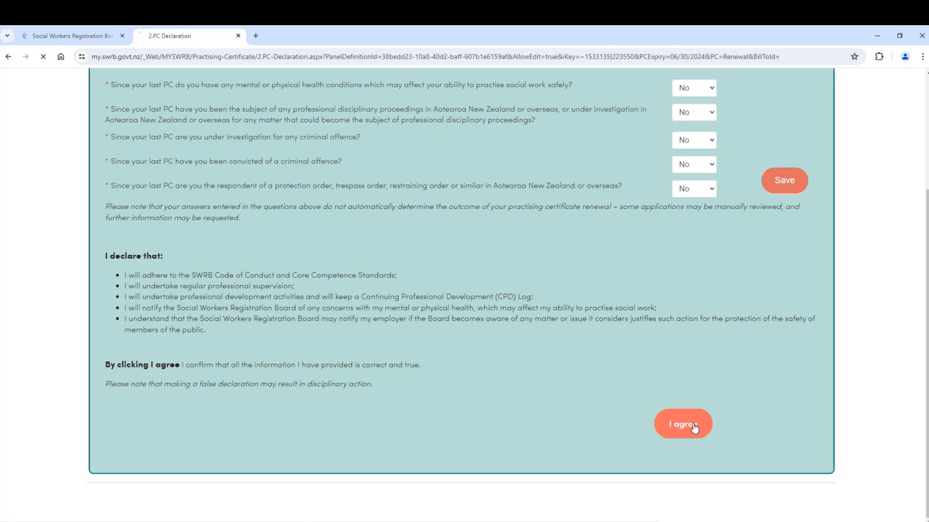
{"action": "left_click", "coordinate": [695, 429]}
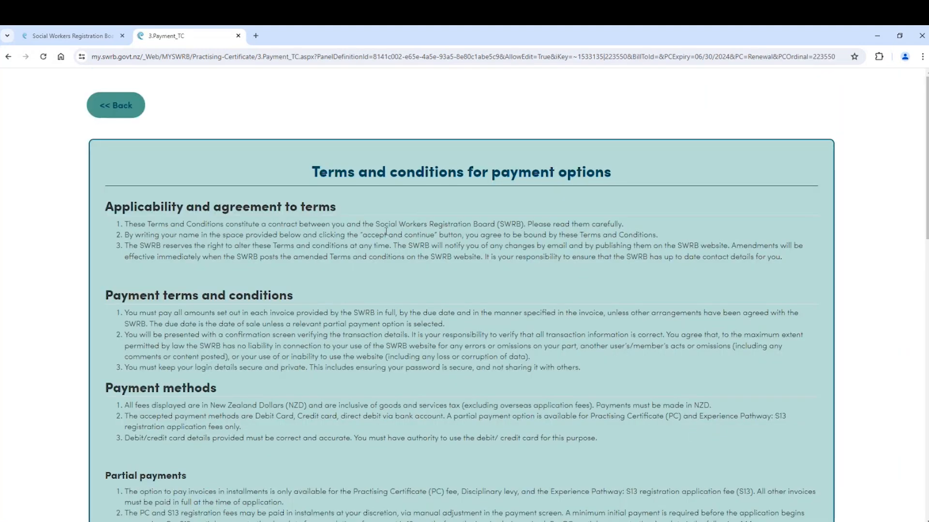
Step: Accept the payment terms and conditions and enter the applicant's full name
{"action": "scroll", "coordinate": [386, 232], "scroll_direction": "down", "scroll_amount": 1}
{"action": "scroll", "coordinate": [385, 231], "scroll_direction": "down", "scroll_amount": 4}
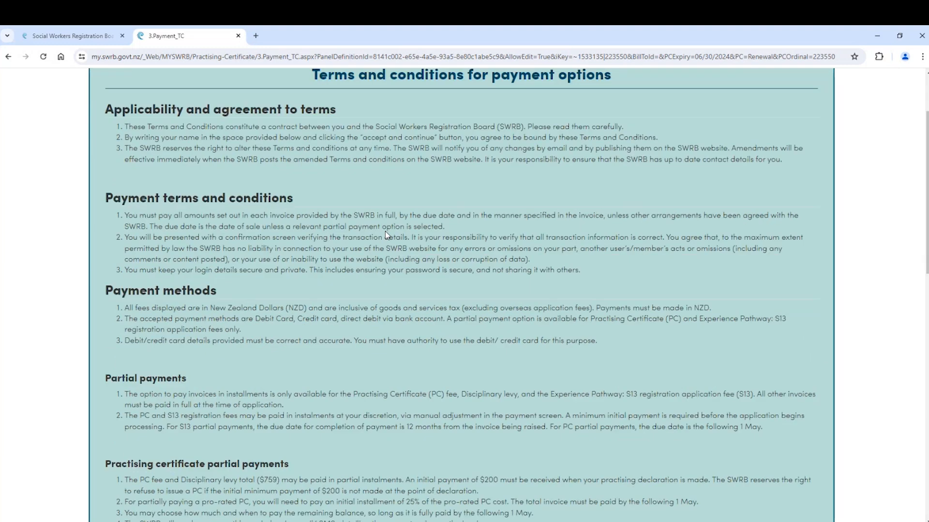
{"action": "scroll", "coordinate": [386, 231], "scroll_direction": "down", "scroll_amount": 10}
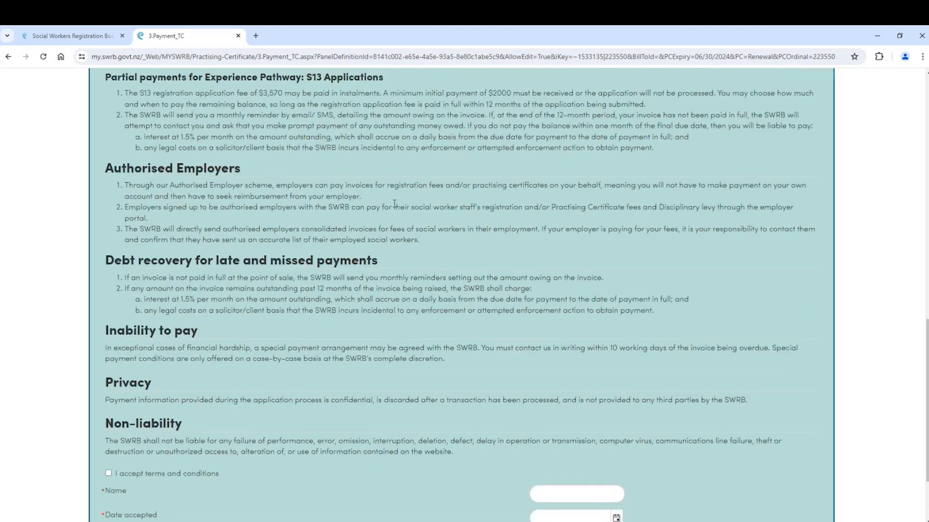
{"action": "scroll", "coordinate": [393, 204], "scroll_direction": "down", "scroll_amount": 2}
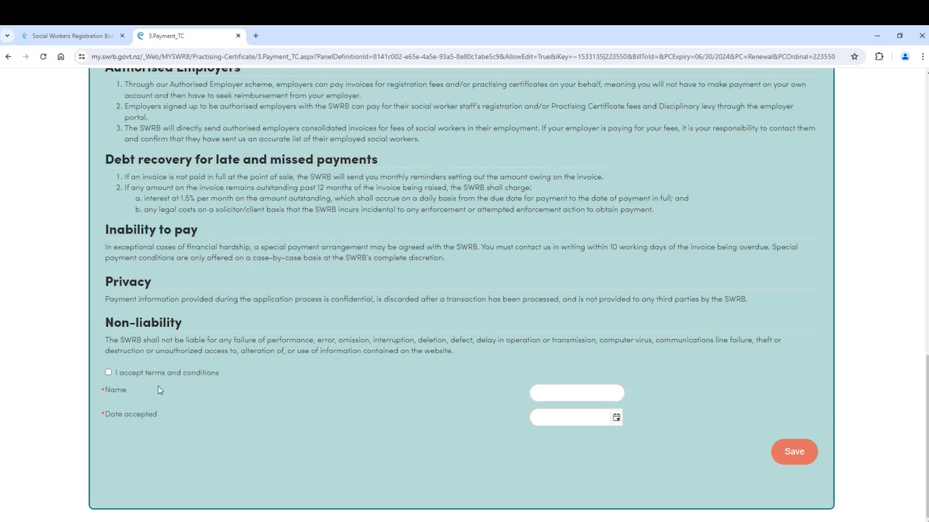
{"action": "left_click", "coordinate": [109, 374]}
{"action": "left_click", "coordinate": [555, 393]}
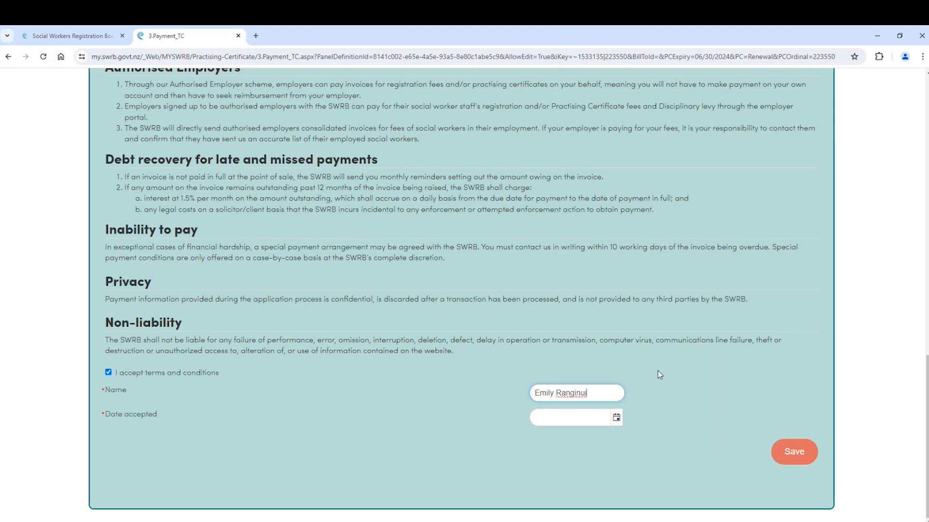
Step: Set the acceptance date to 29 May 2024, save the form and continue to payment
{"action": "left_click", "coordinate": [617, 418]}
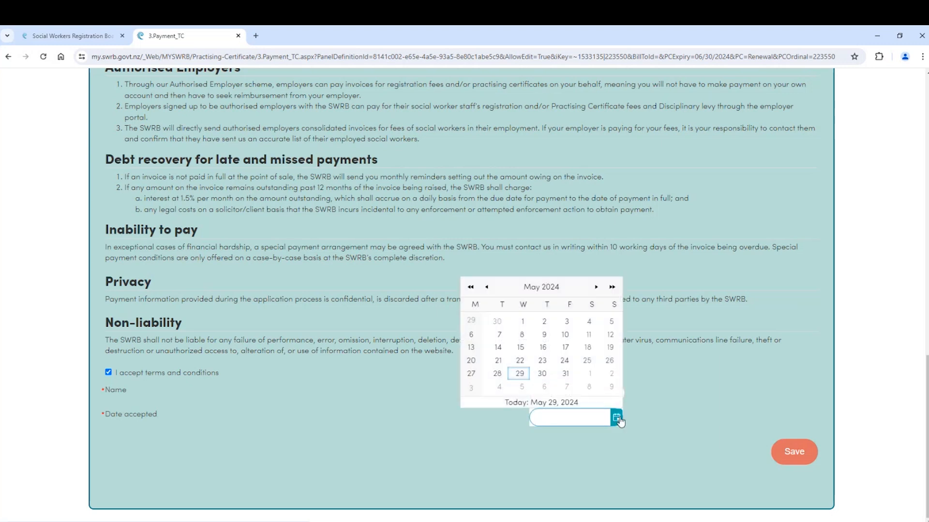
{"action": "left_click", "coordinate": [521, 376]}
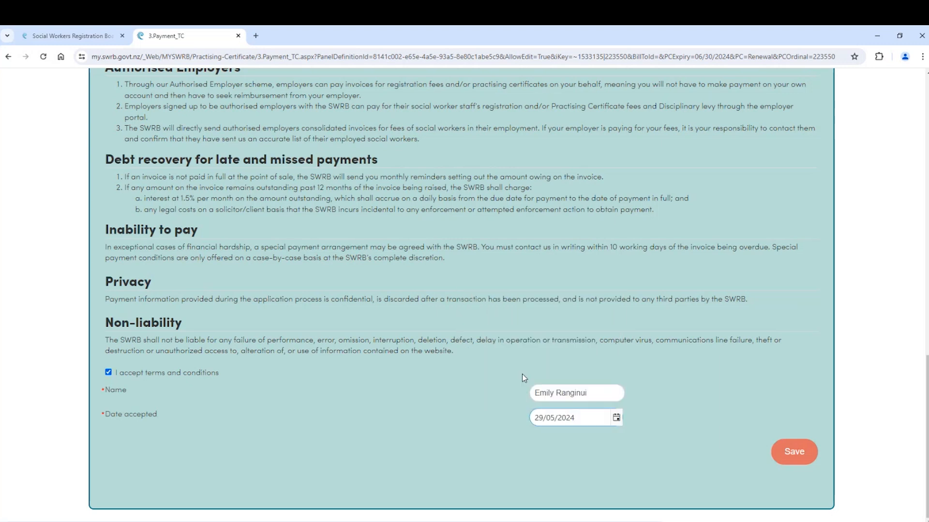
{"action": "left_click", "coordinate": [803, 457]}
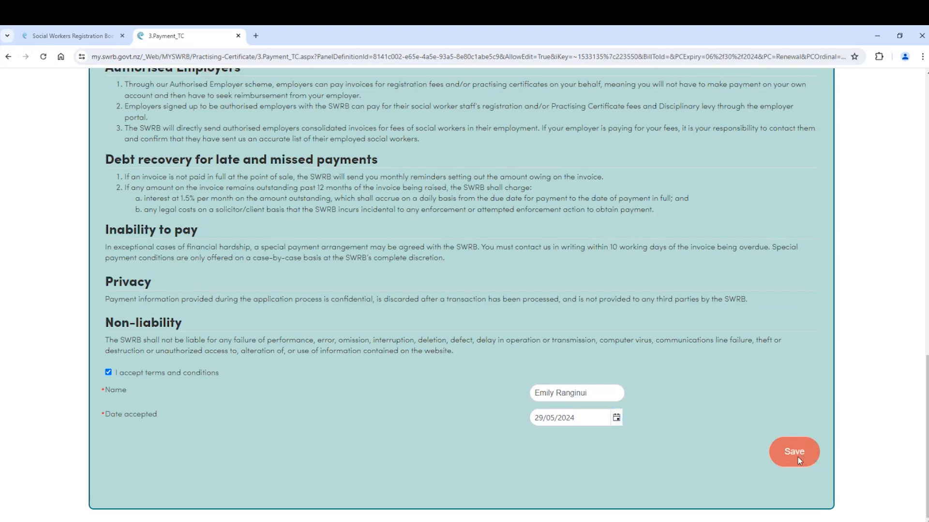
{"action": "scroll", "coordinate": [739, 392], "scroll_direction": "down", "scroll_amount": 20}
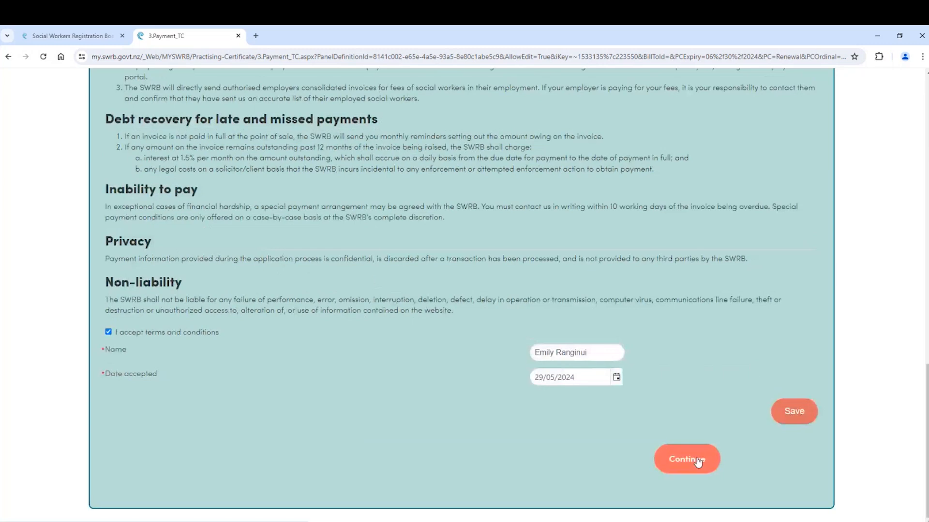
{"action": "left_click", "coordinate": [680, 465]}
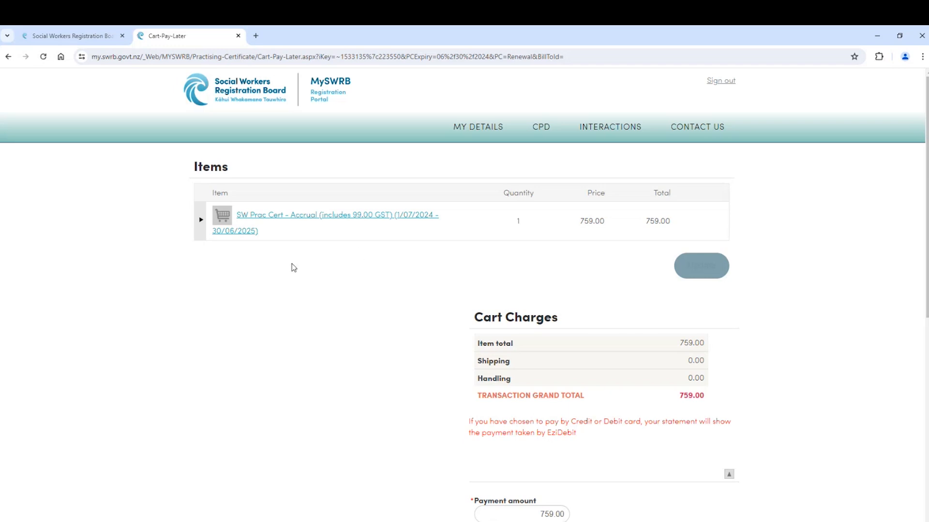
Step: Submit the 759.00 Practising Certificate Fees order paid by the employer
{"action": "scroll", "coordinate": [410, 282], "scroll_direction": "down", "scroll_amount": 7}
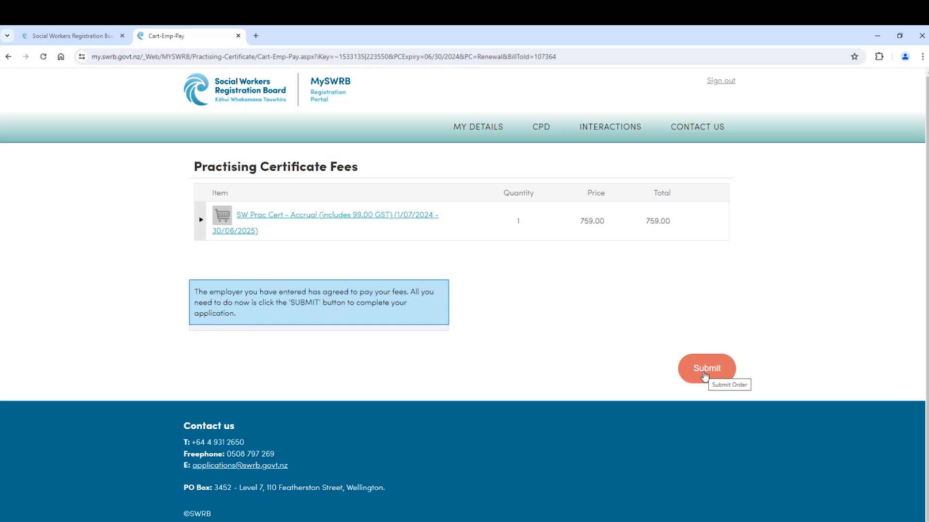
{"action": "left_click", "coordinate": [706, 374]}
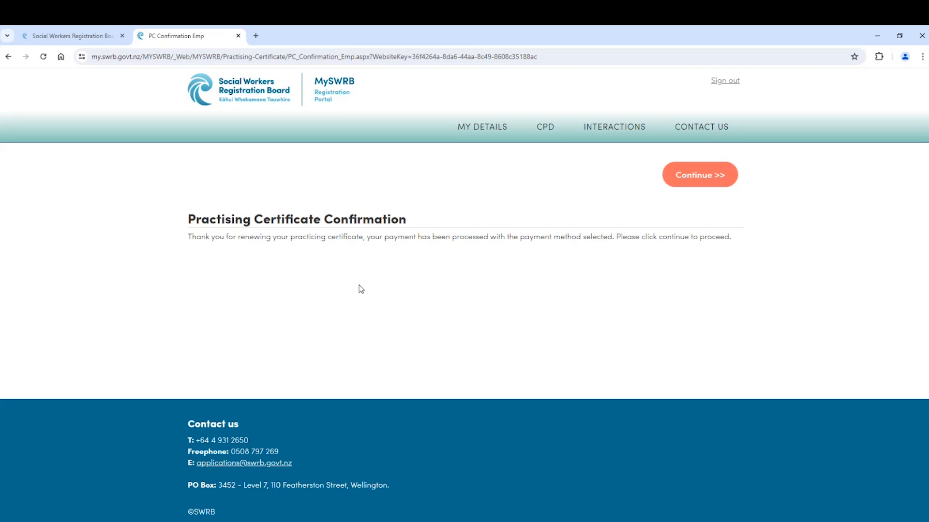
Step: Continue from the Practising Certificate Confirmation page to the workforce survey
{"action": "left_click", "coordinate": [704, 178]}
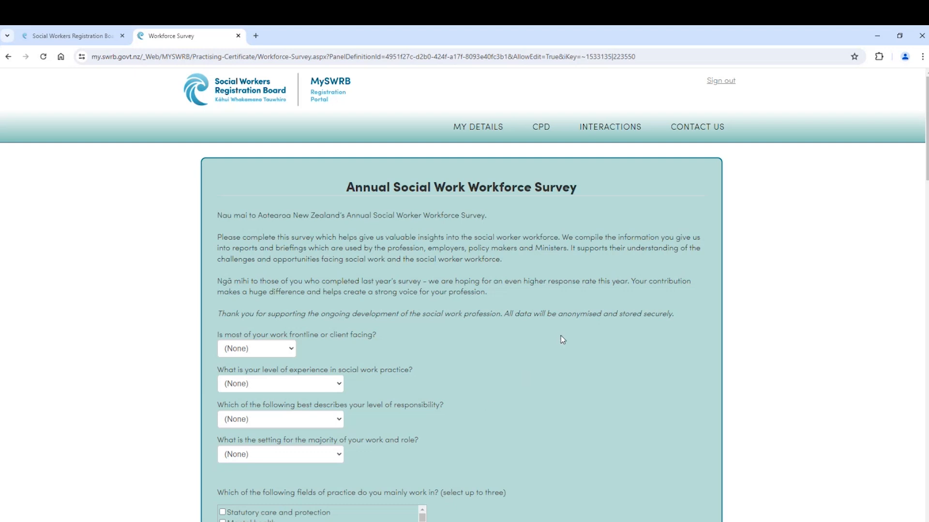
Step: Scroll to the end of the Annual Social Work Workforce Survey and submit it with Save and Continue
{"action": "scroll", "coordinate": [561, 336], "scroll_direction": "down", "scroll_amount": 2}
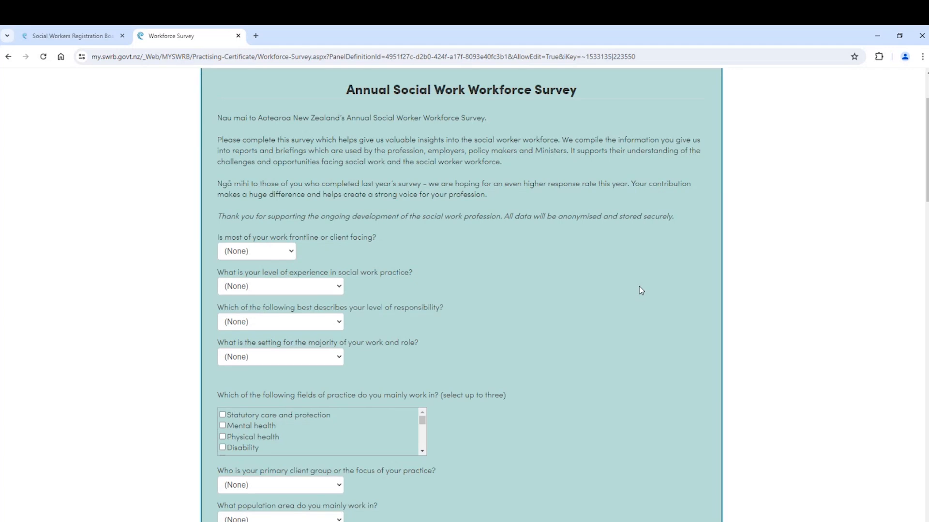
{"action": "scroll", "coordinate": [639, 290], "scroll_direction": "down", "scroll_amount": 1}
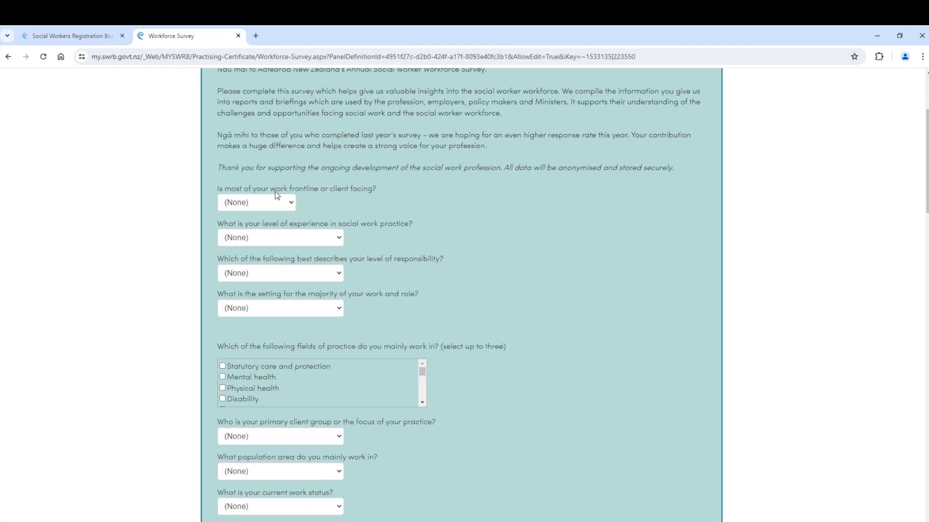
{"action": "scroll", "coordinate": [523, 246], "scroll_direction": "down", "scroll_amount": 1}
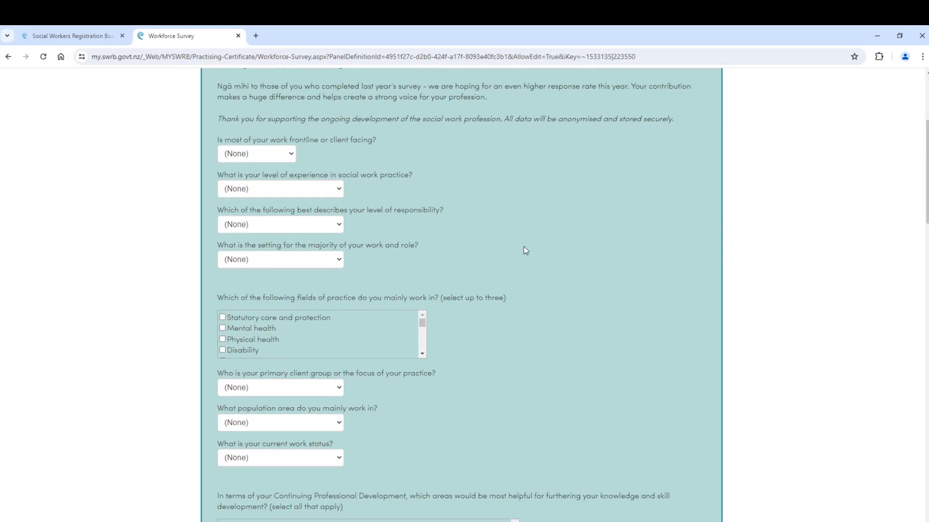
{"action": "scroll", "coordinate": [585, 289], "scroll_direction": "down", "scroll_amount": 3}
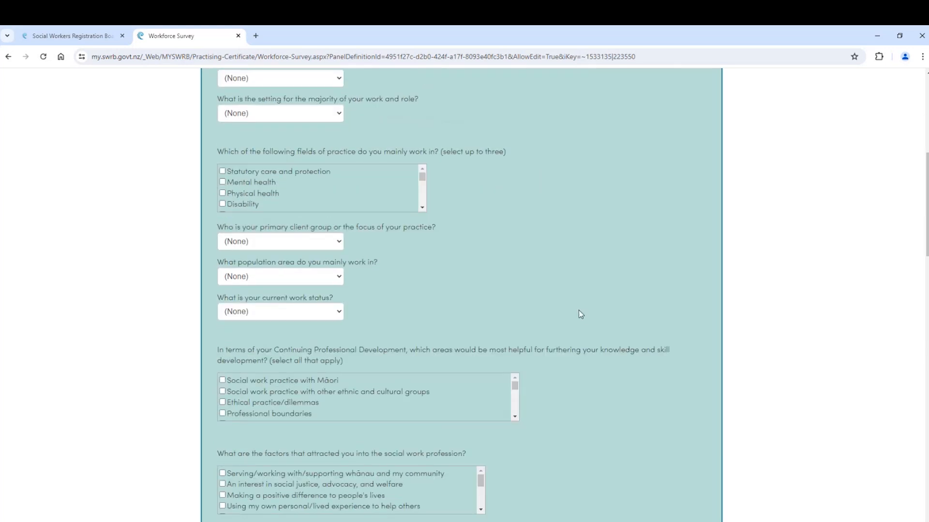
{"action": "scroll", "coordinate": [607, 395], "scroll_direction": "down", "scroll_amount": 1}
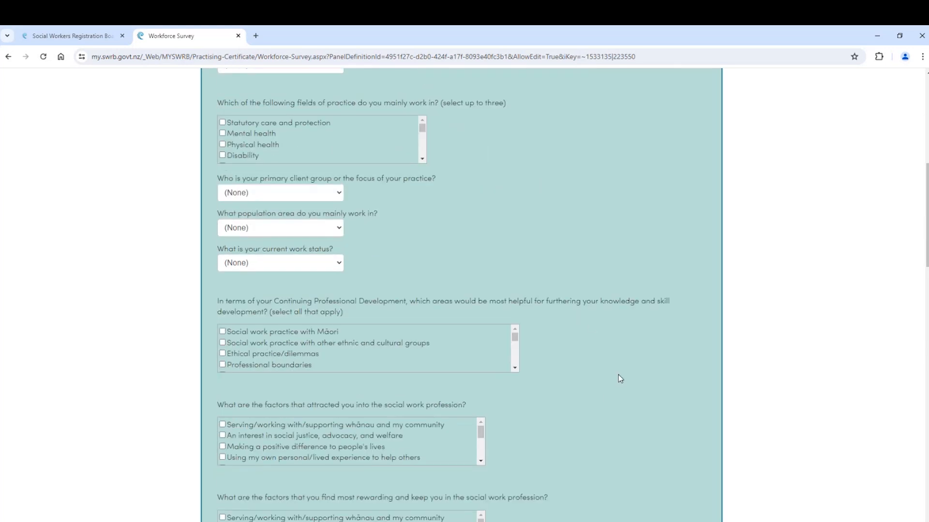
{"action": "scroll", "coordinate": [619, 377], "scroll_direction": "down", "scroll_amount": 5}
{"action": "scroll", "coordinate": [618, 374], "scroll_direction": "down", "scroll_amount": 3}
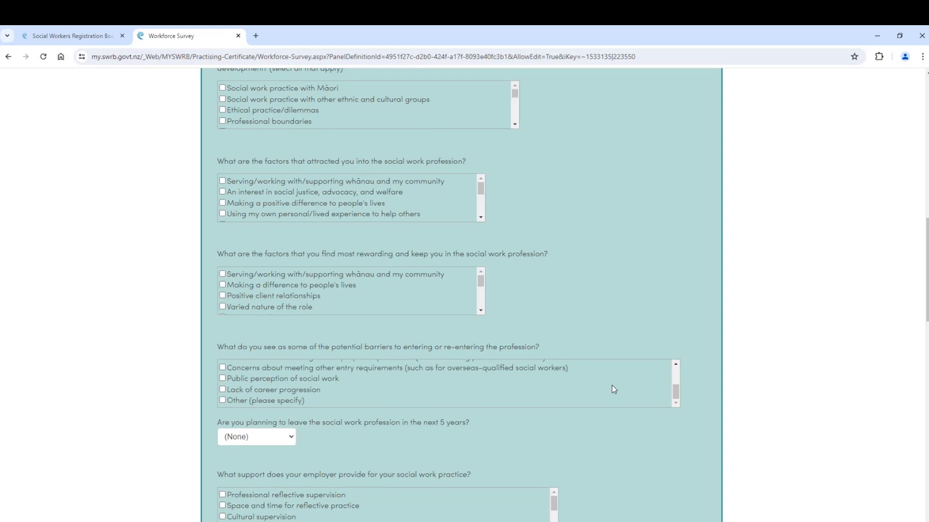
{"action": "scroll", "coordinate": [641, 458], "scroll_direction": "down", "scroll_amount": 7}
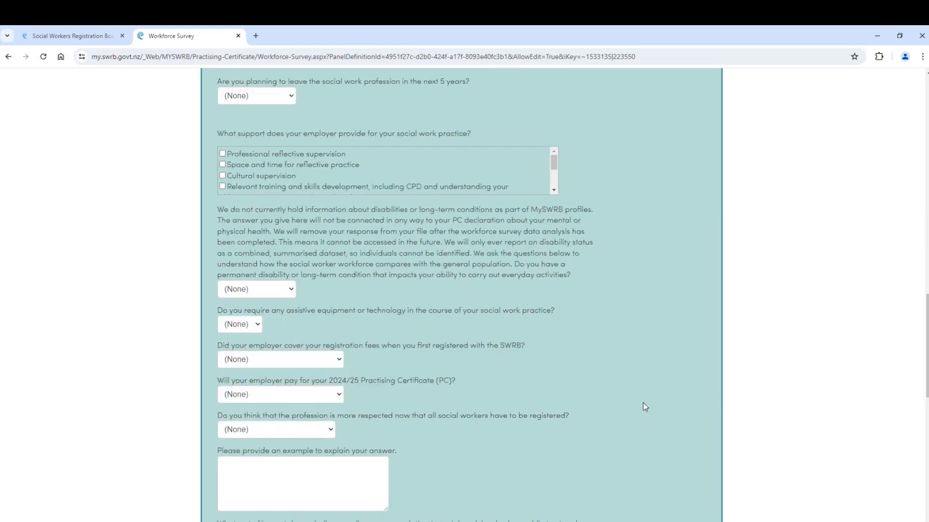
{"action": "scroll", "coordinate": [658, 393], "scroll_direction": "down", "scroll_amount": 9}
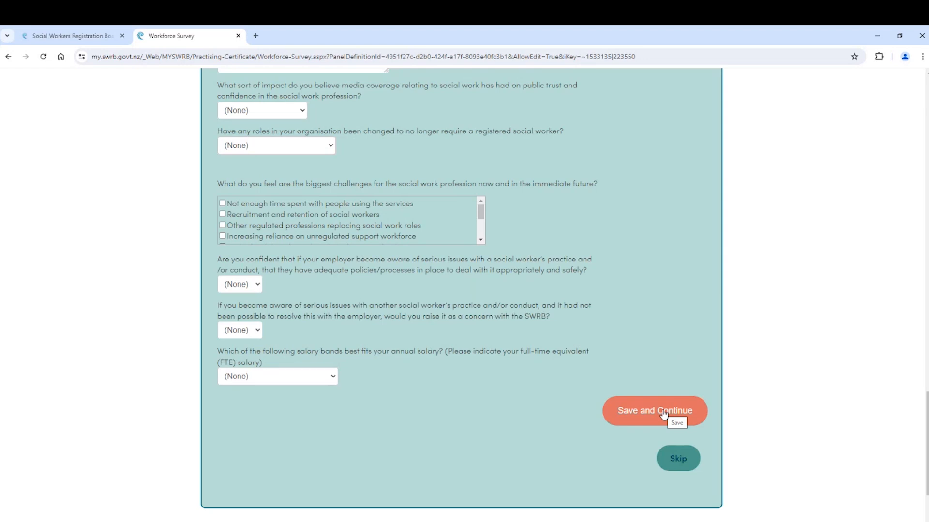
{"action": "left_click", "coordinate": [664, 414]}
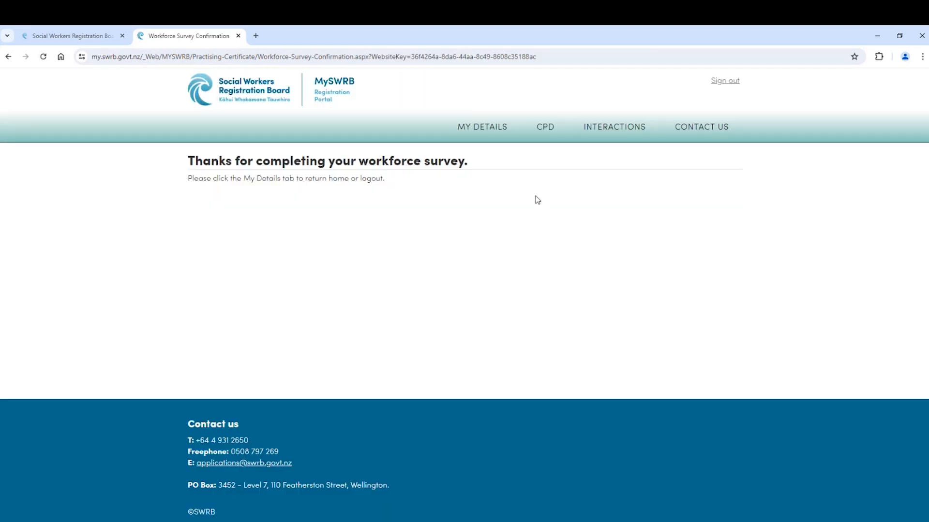